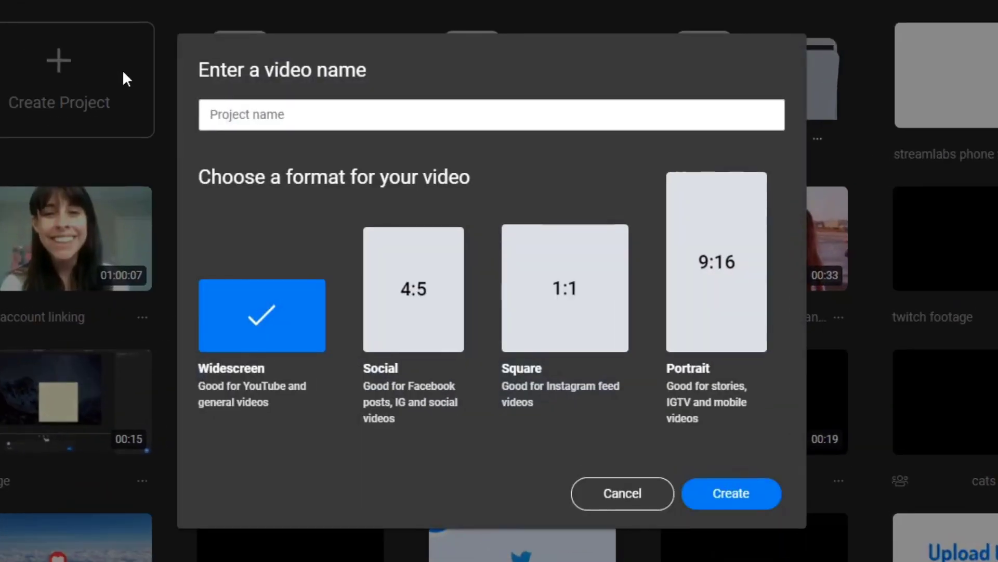
- Name the new video project "Streaming Android games on Twitch"
type("Streaming Android ")
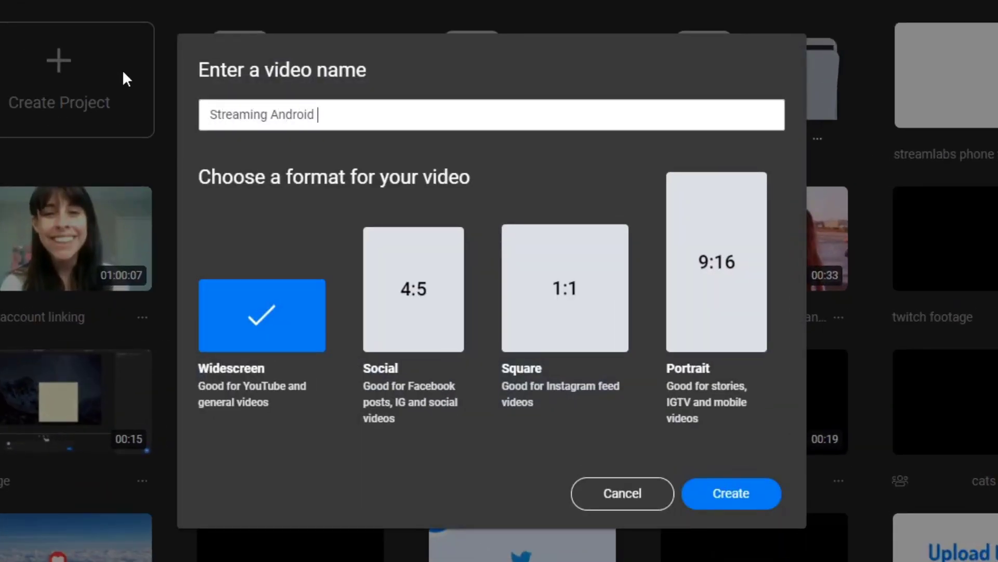
type("games on Twitch")
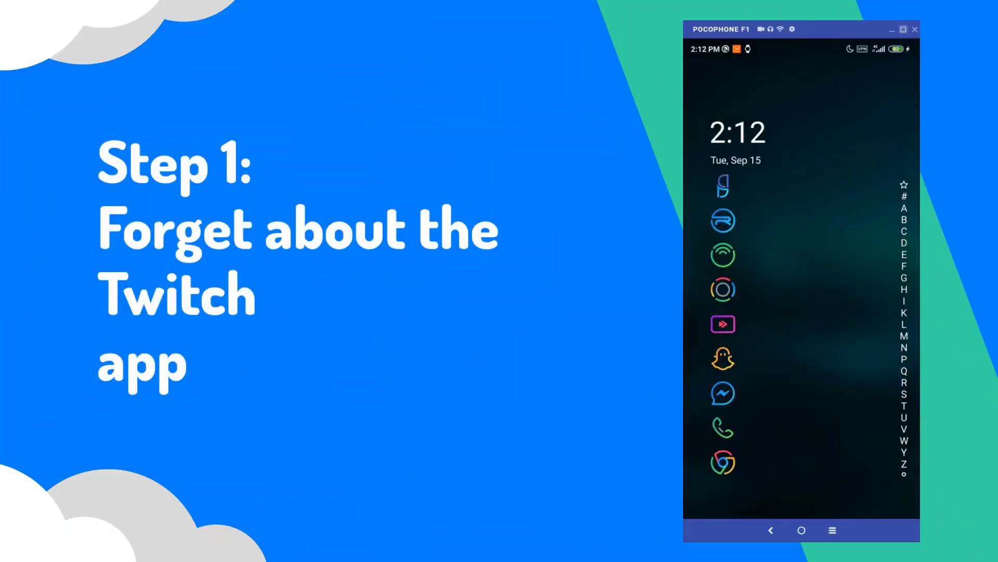
- Find and open the Twitch app on the phone, start the Go Live setup and open the stream's category selection
left_click_drag(904, 243, 904, 408)
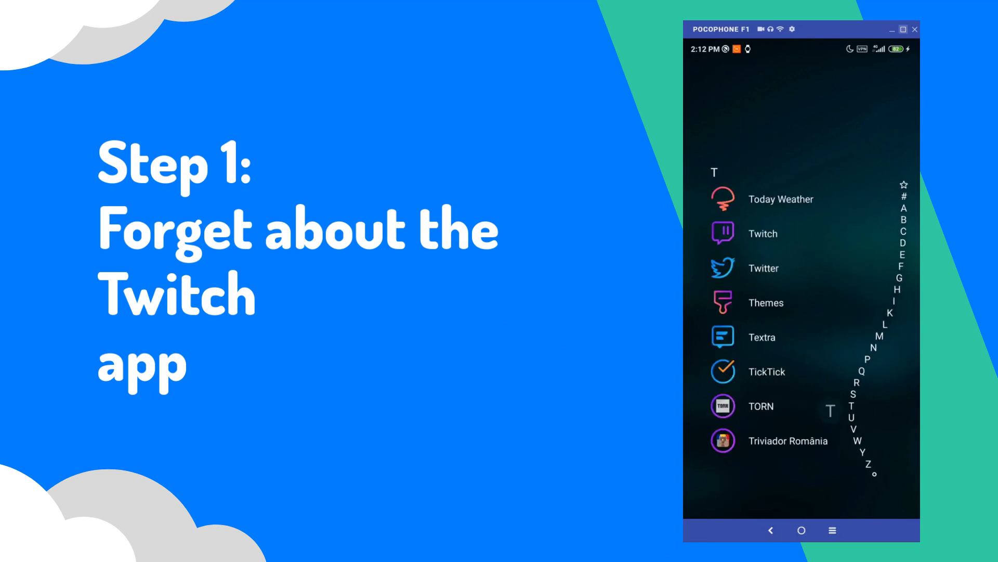
left_click(806, 233)
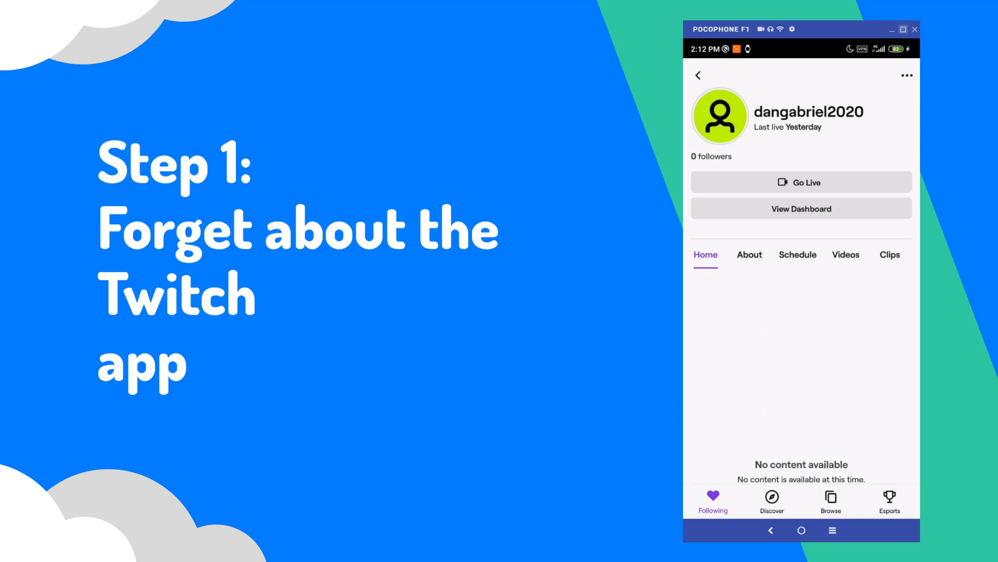
left_click(759, 182)
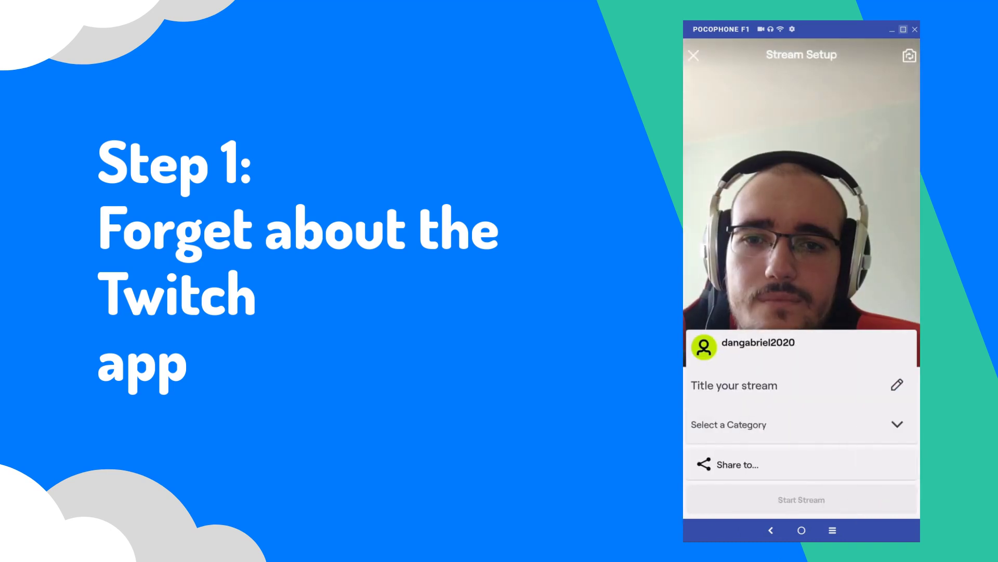
left_click(780, 425)
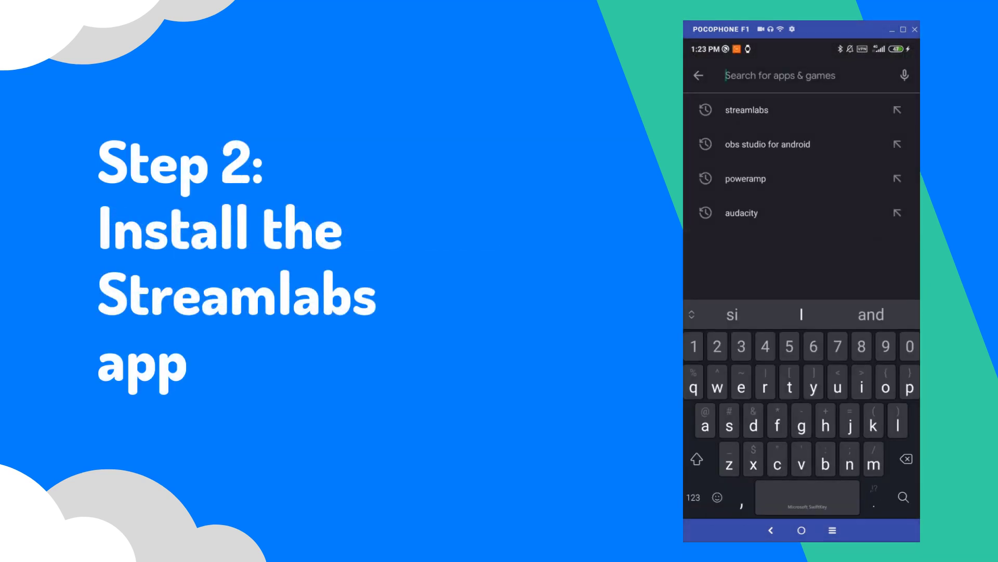
- Search the phone's app store for streamlabs
type("streamlabs")
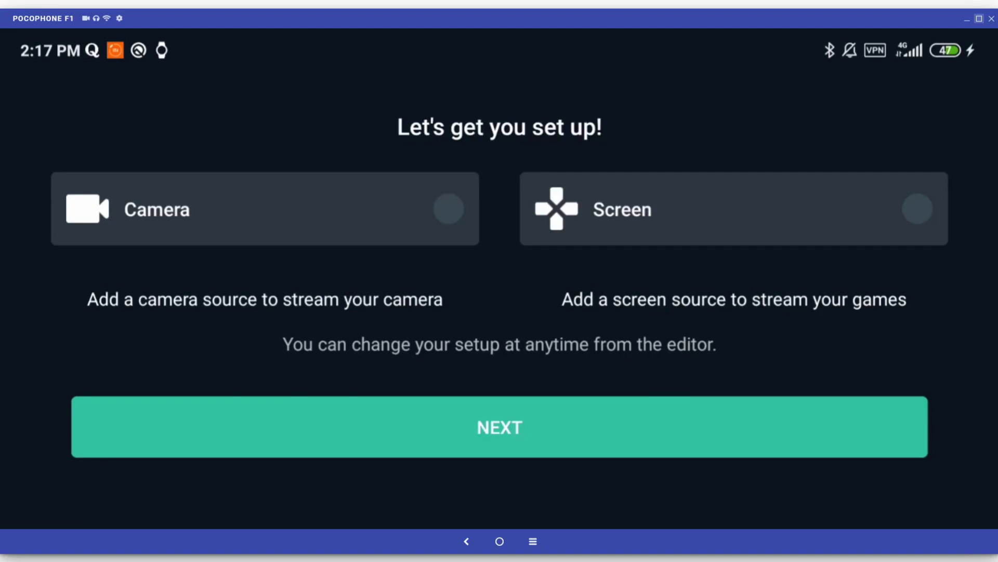
- Select both Camera and Screen as sources in the Streamlabs setup
left_click(265, 209)
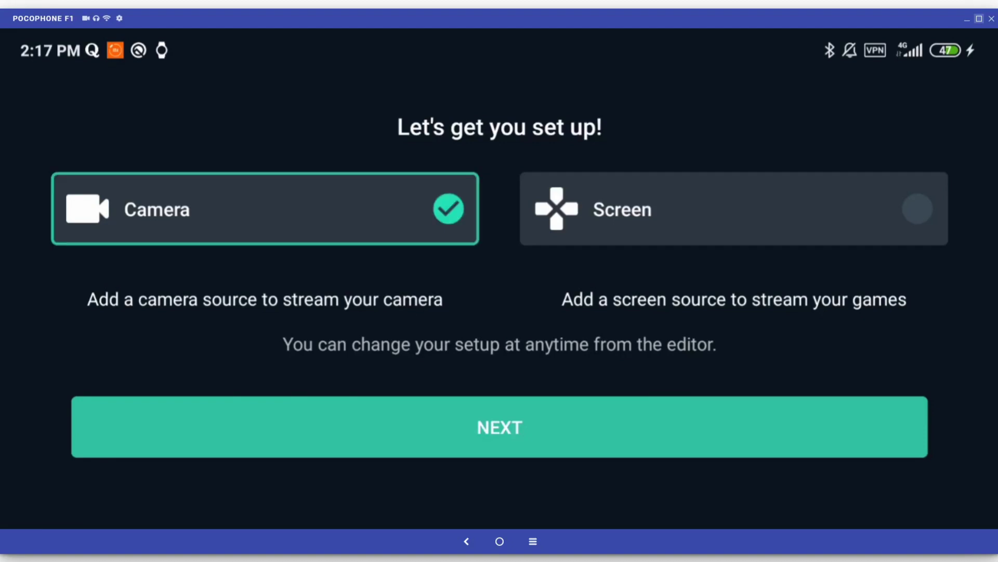
left_click(734, 209)
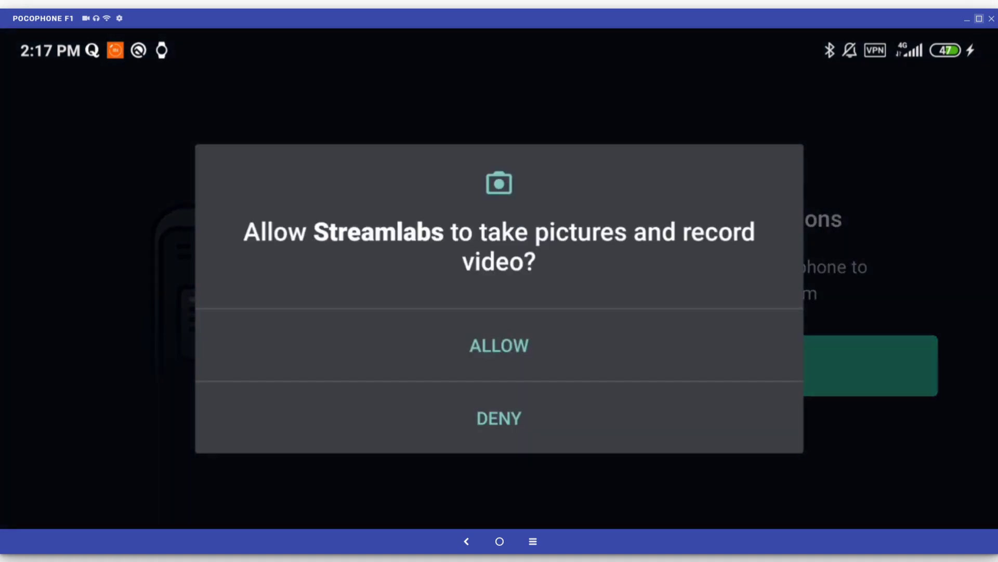
- Allow Streamlabs to record video and audio, and enable its permission to display over other apps
left_click(500, 345)
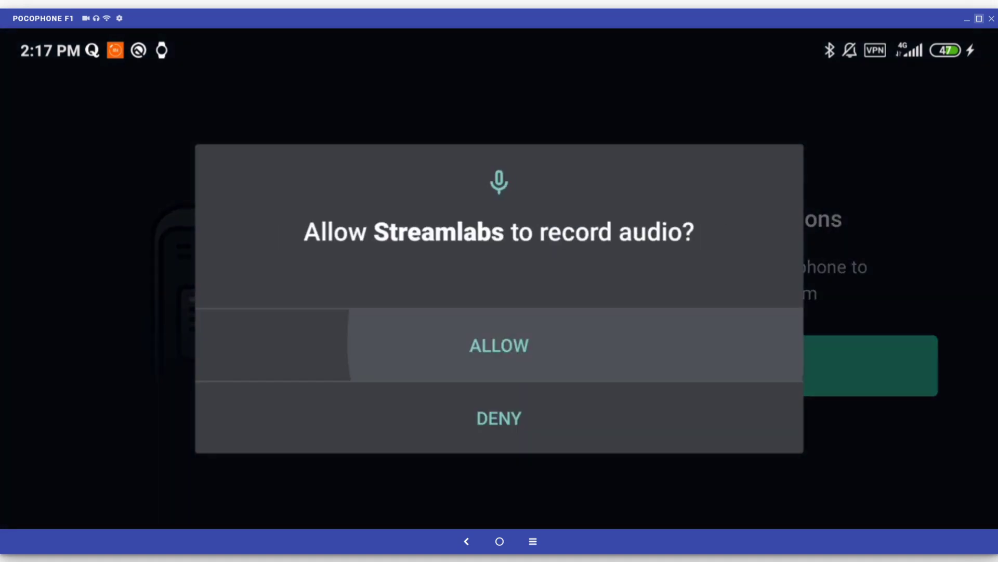
left_click(499, 331)
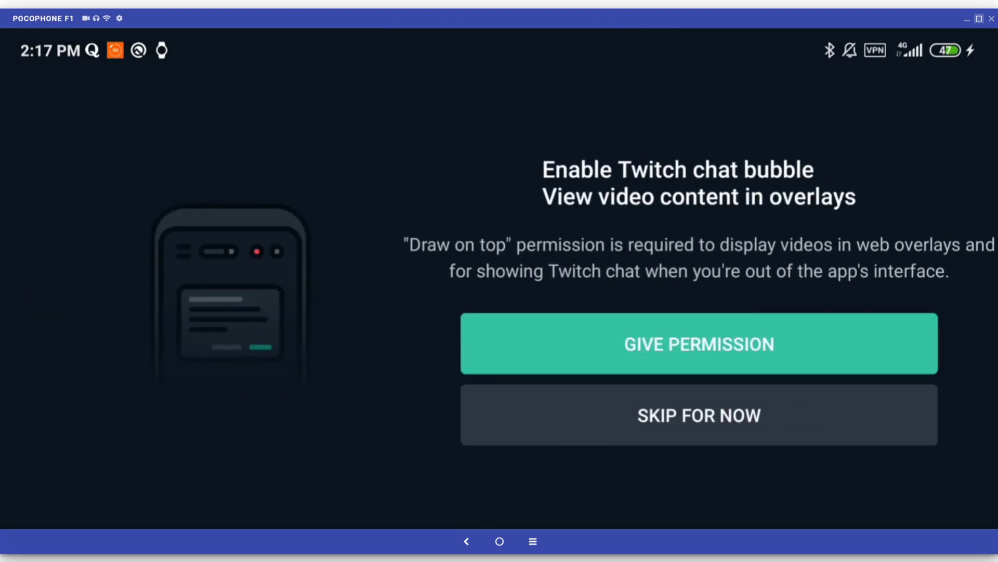
left_click(699, 343)
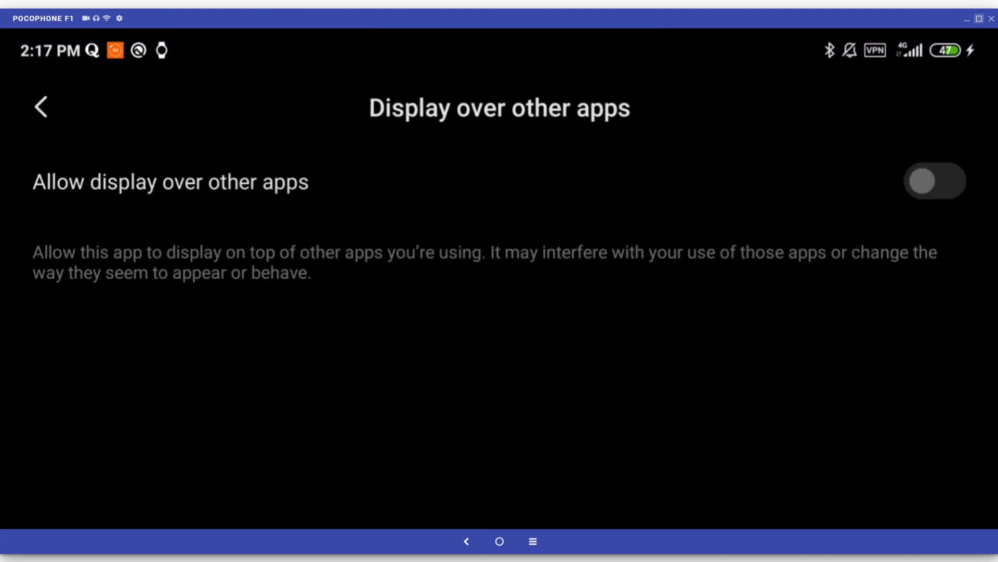
left_click(935, 180)
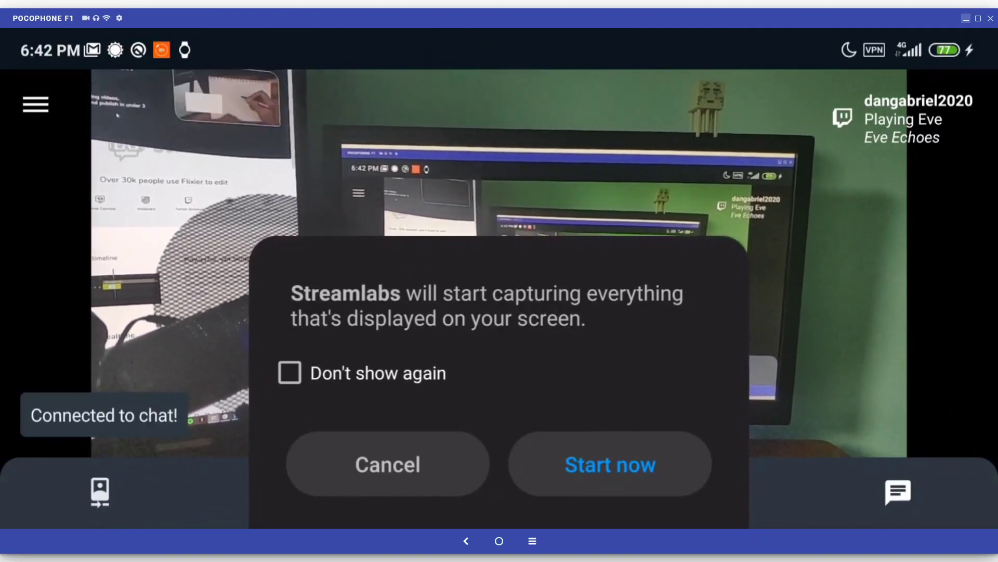
- Start screen capture with the capture prompt set not to show again, and switch to the front camera
left_click(289, 372)
left_click(610, 464)
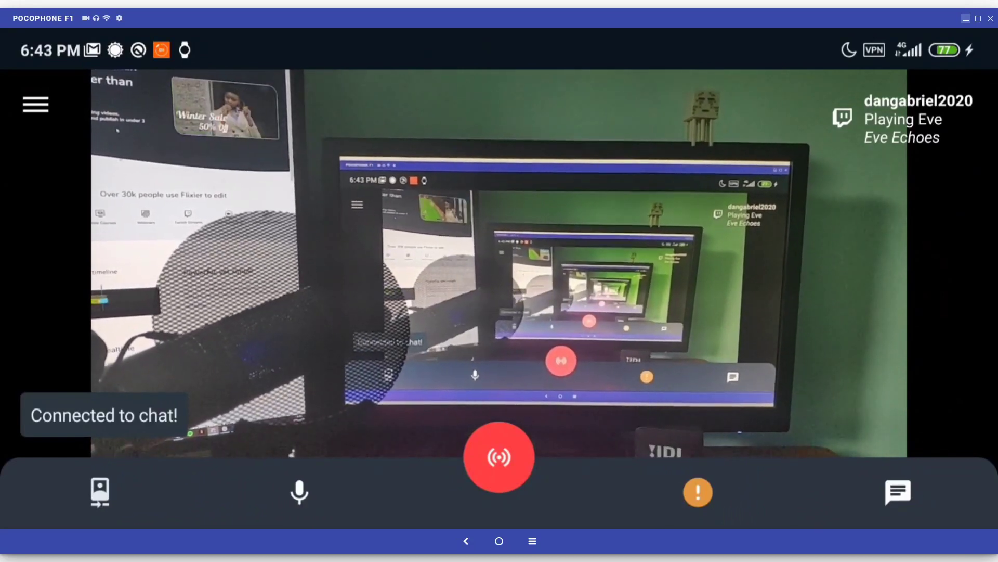
left_click(100, 491)
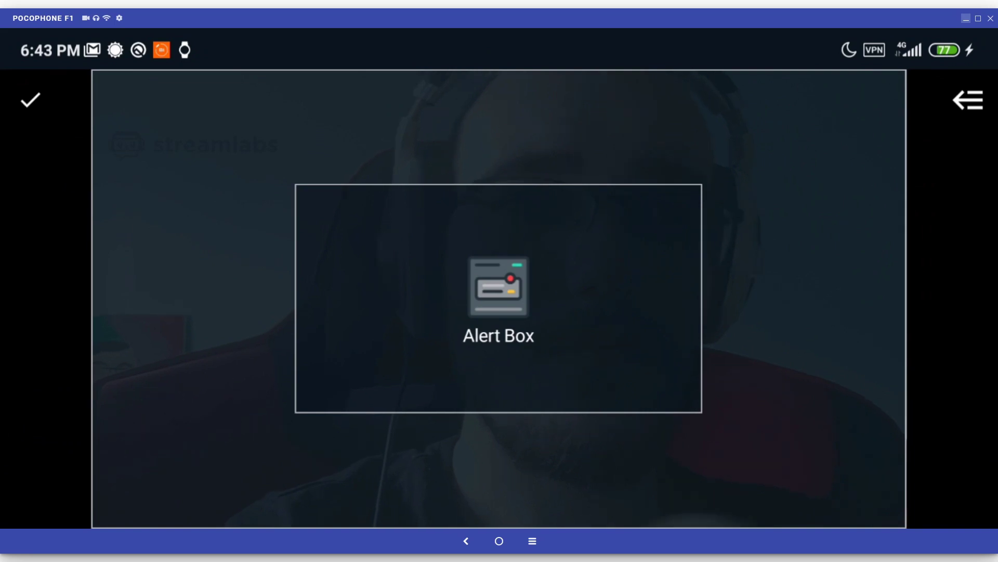
- Shrink the camera layer into the canvas's lower-left corner and place a smaller Alert Box in its lower-right corner
left_click(804, 299)
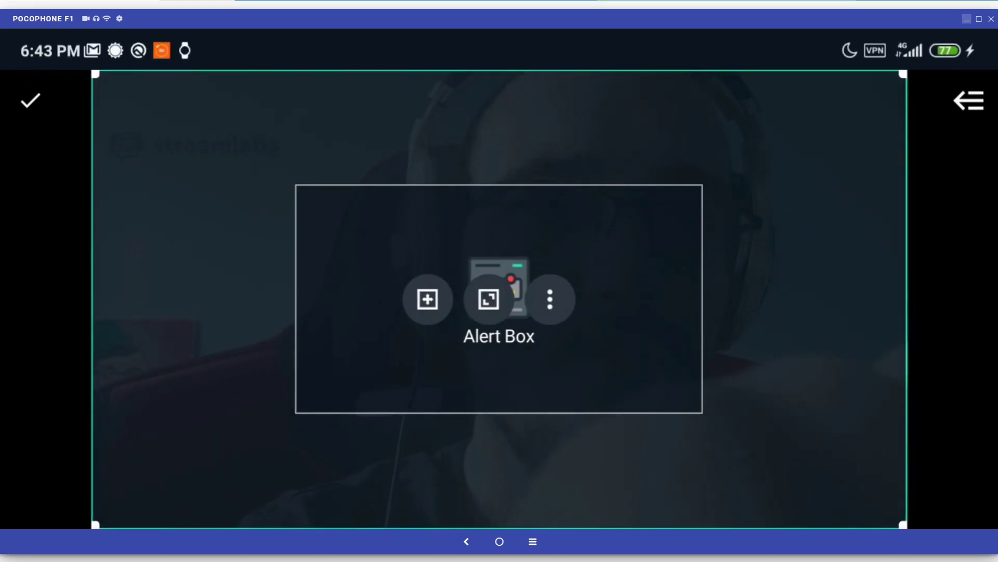
left_click_drag(904, 74, 418, 309)
left_click(499, 299)
left_click_drag(498, 299, 734, 405)
left_click_drag(560, 308, 632, 327)
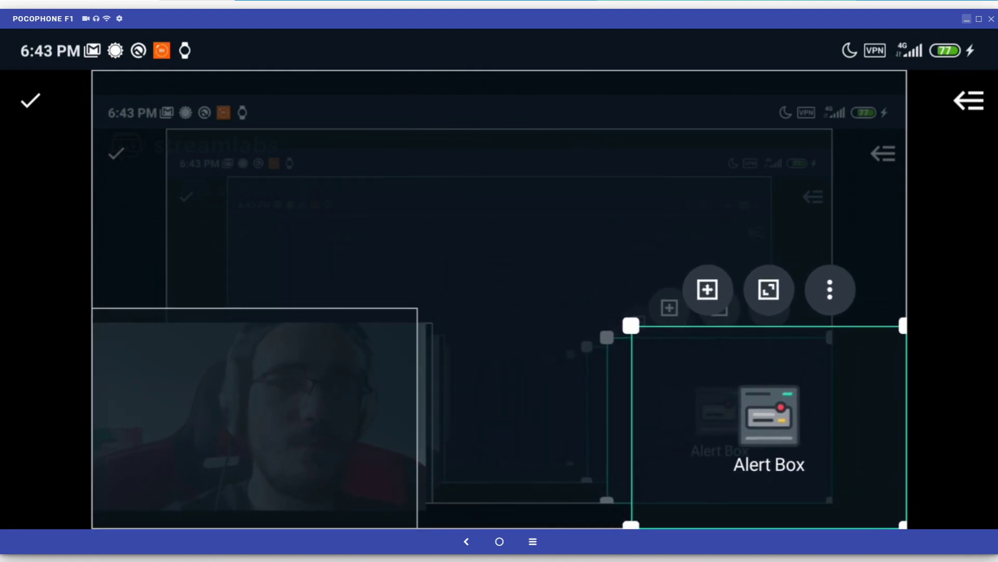
- Shrink the camera layer further, keeping it in the canvas's lower-left corner
left_click(255, 416)
left_click_drag(418, 308, 357, 369)
left_click_drag(194, 476, 192, 477)
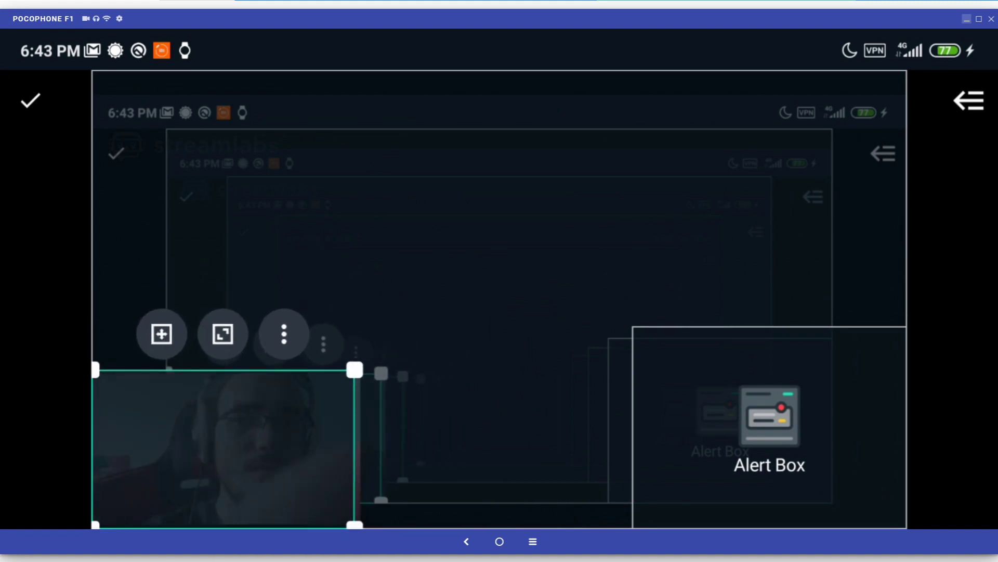
- Hide both the Camera and the Screen layers on the preview while leaving them showing on the stream
left_click(284, 333)
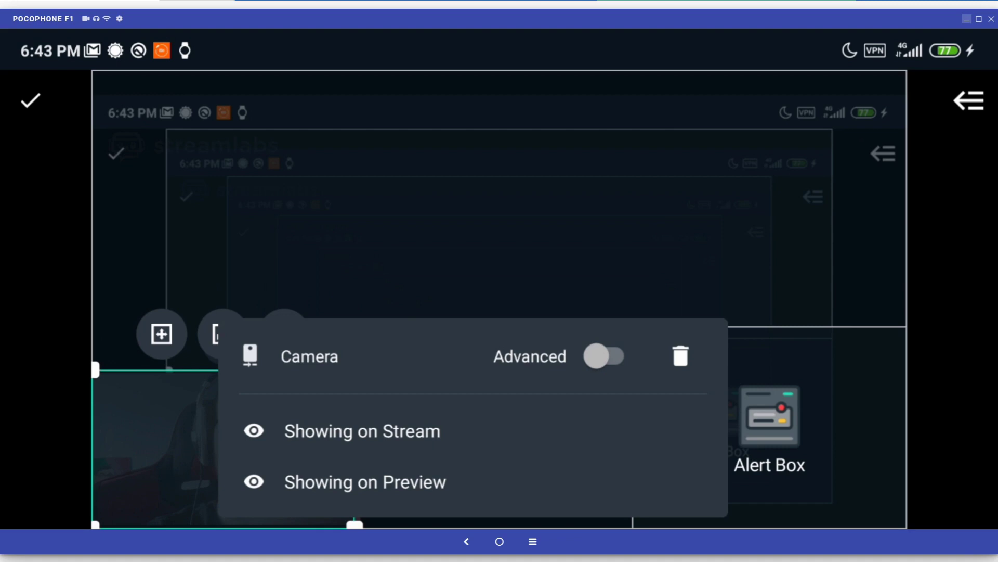
left_click(364, 482)
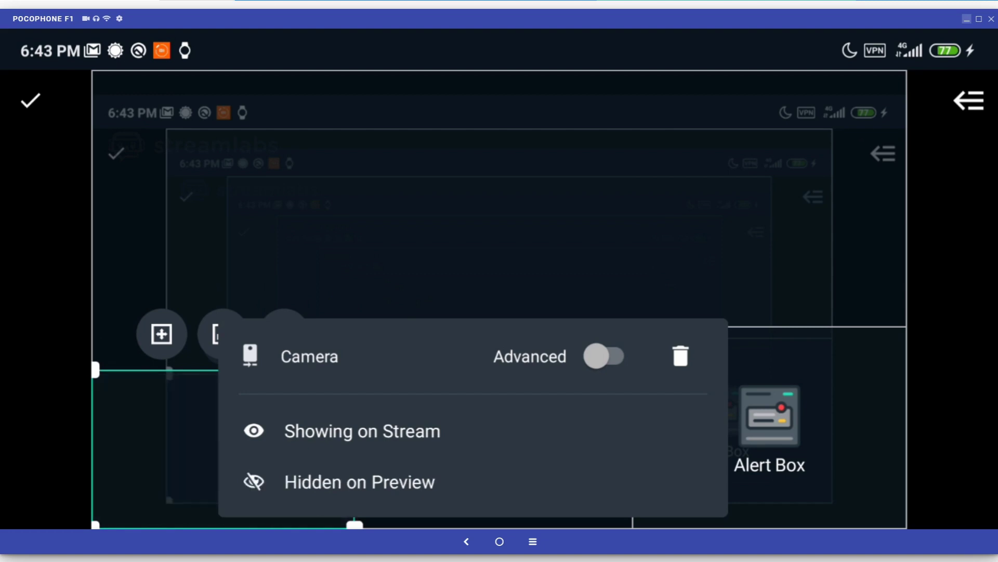
key("Escape")
left_click(499, 234)
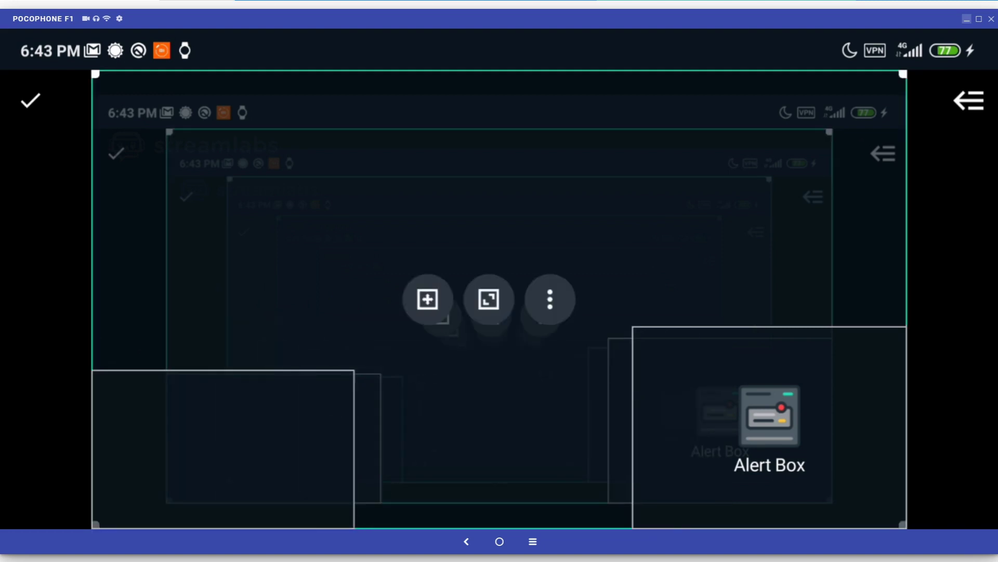
left_click(550, 299)
left_click(631, 447)
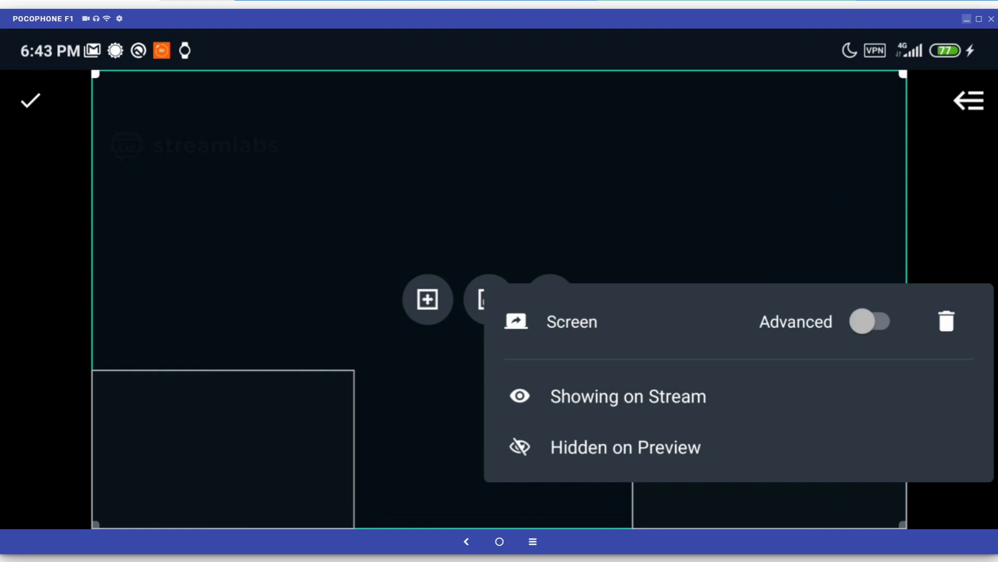
key("Escape")
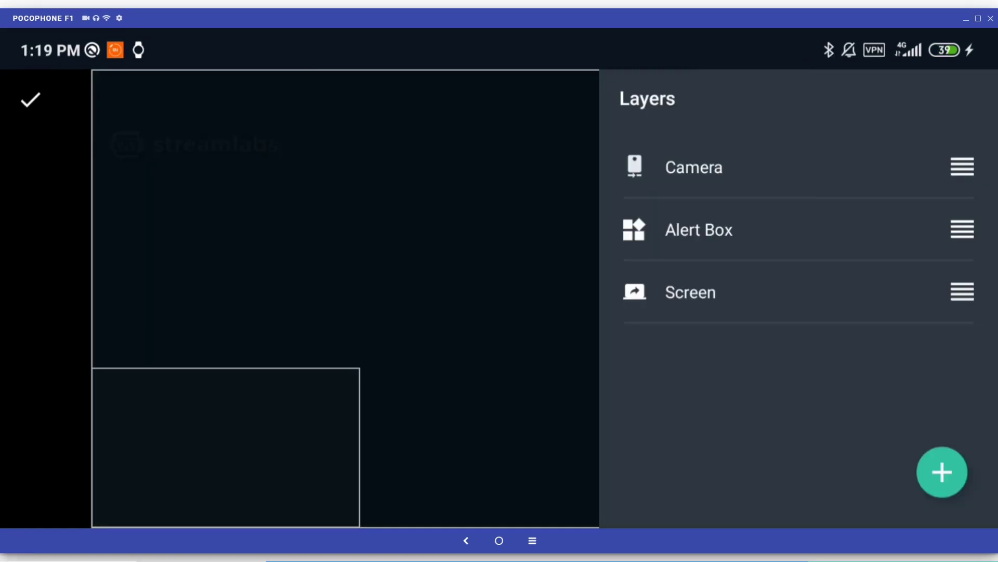
- Examine the source types that can be added and the reorder handles of the Alert Box and Screen layers
left_click(942, 472)
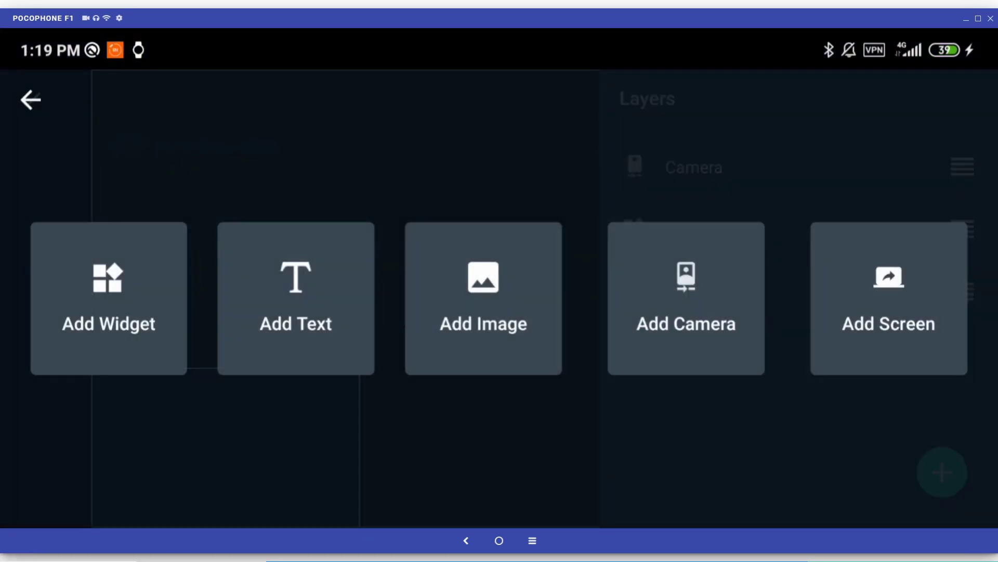
left_click(30, 100)
mouse_move(962, 230)
left_mouse_down()
mouse_move(962, 158)
mouse_move(963, 245)
left_mouse_up()
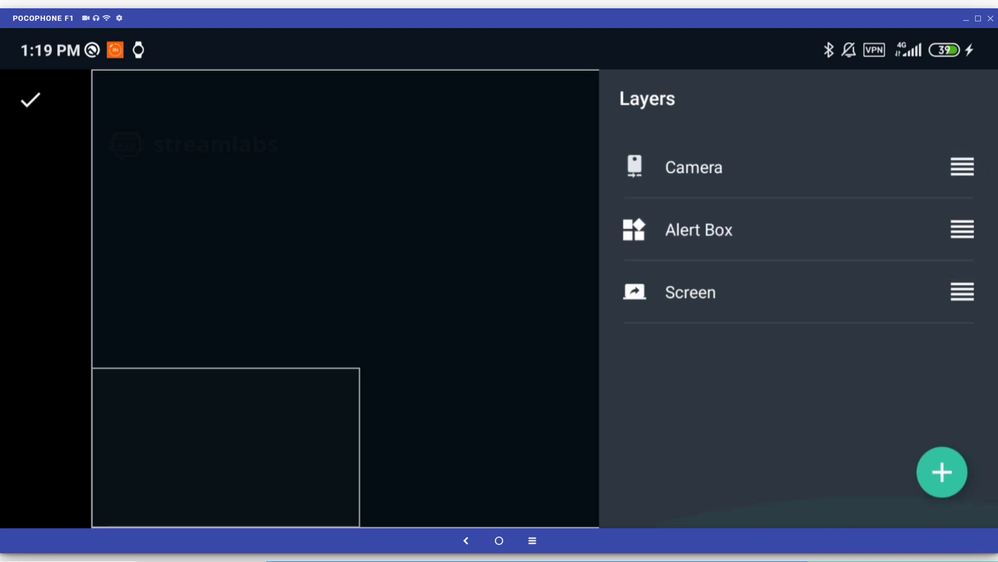
mouse_move(962, 292)
left_mouse_down()
mouse_move(963, 150)
mouse_move(963, 316)
mouse_move(963, 292)
left_mouse_up()
key("Escape")
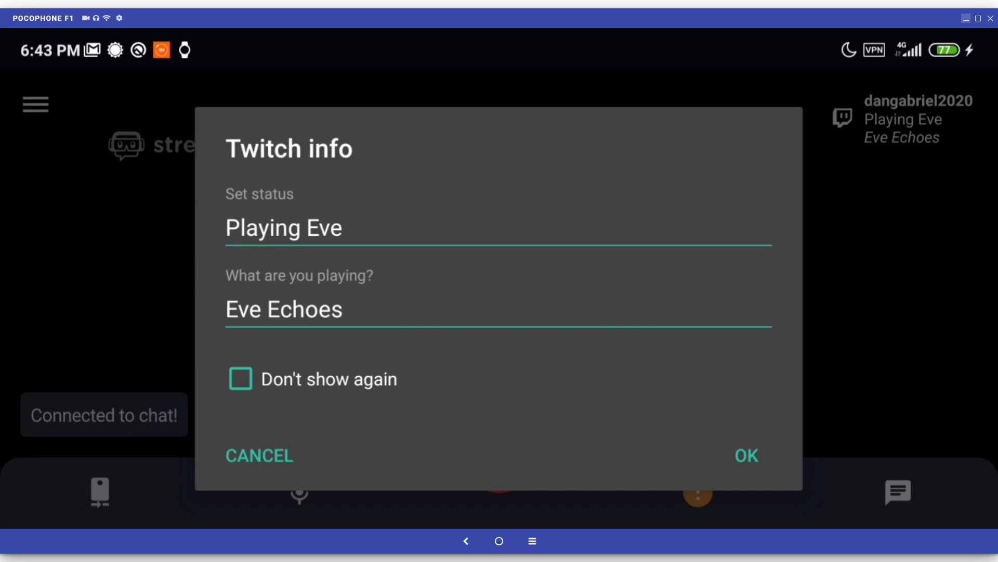
- Confirm the Twitch info with the status Playing Eve and the game Eve Echoes
left_click(747, 455)
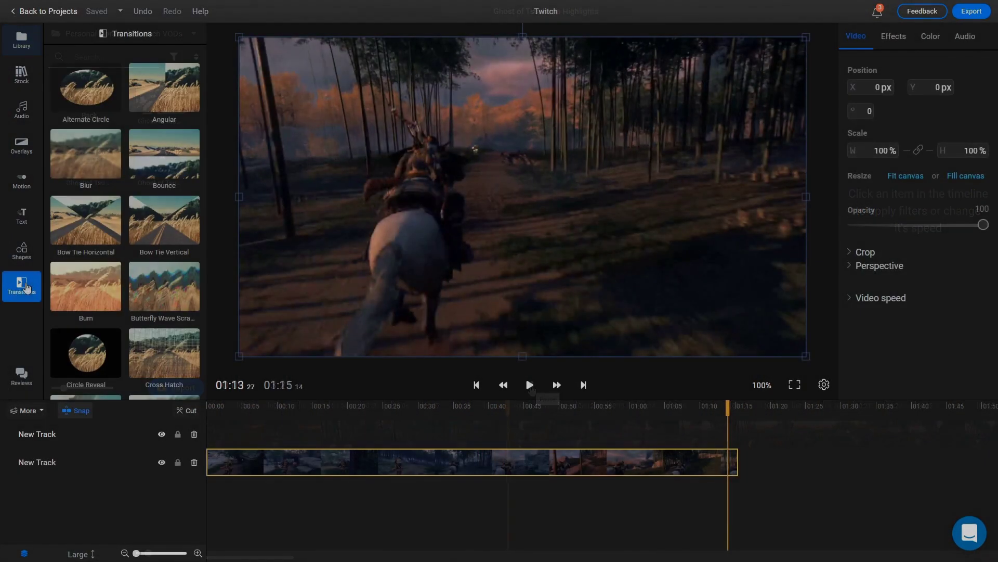
- In the Flixier editor, add a fade-out transition of about 7 seconds to the end of the gameplay clip
scroll(125, 234, "down", 5)
left_click_drag(164, 304, 643, 433)
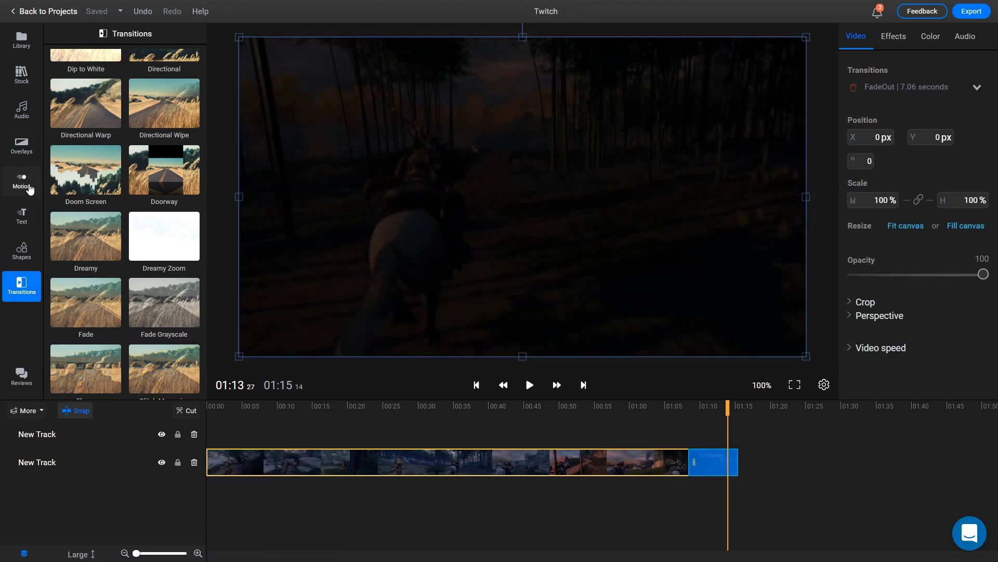
- Add a Subscribe button motion graphic over the end of the video, enlarged and roughly centred on the canvas
left_click(21, 181)
left_click_drag(90, 204, 520, 193)
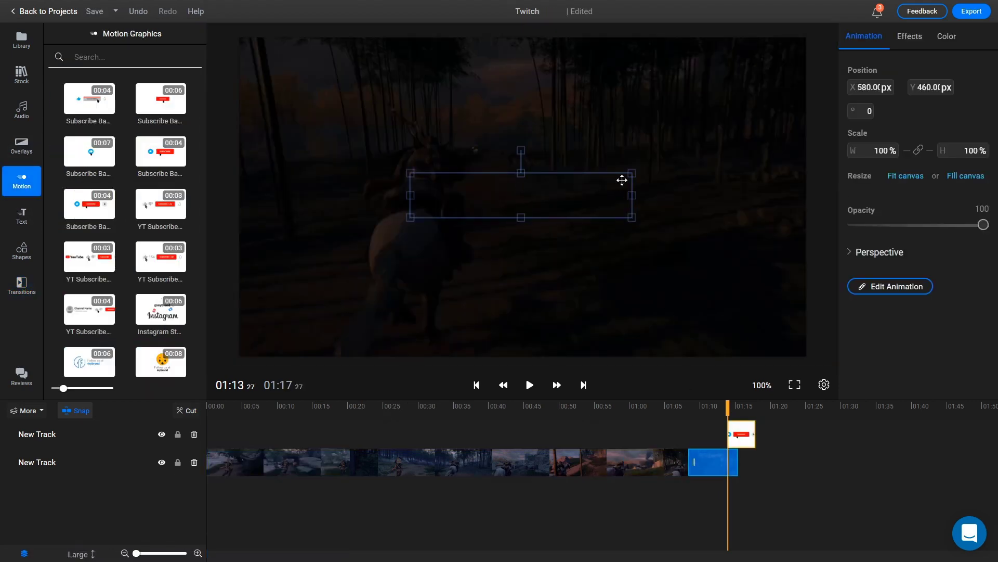
left_click_drag(632, 172, 747, 146)
left_click_drag(614, 184, 548, 197)
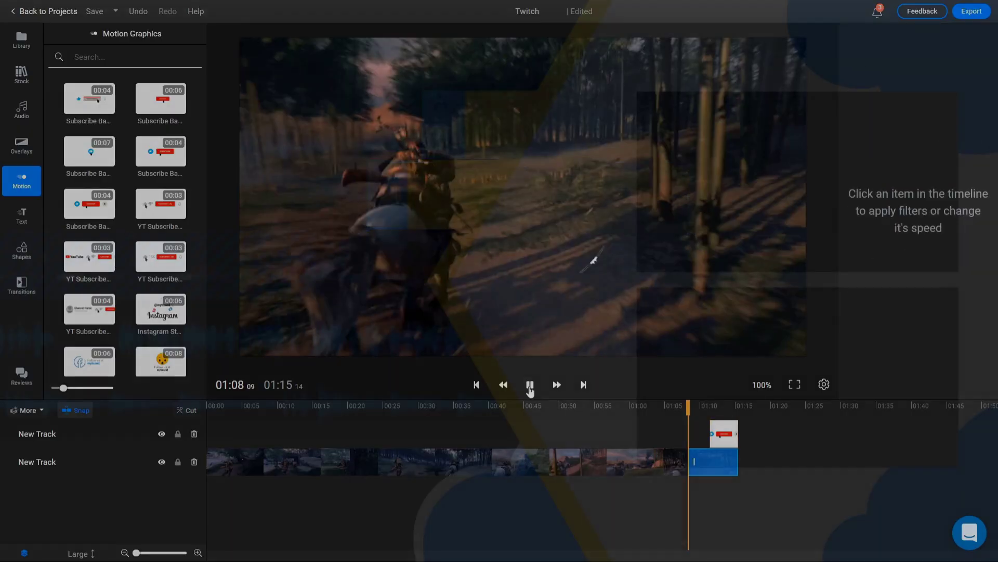